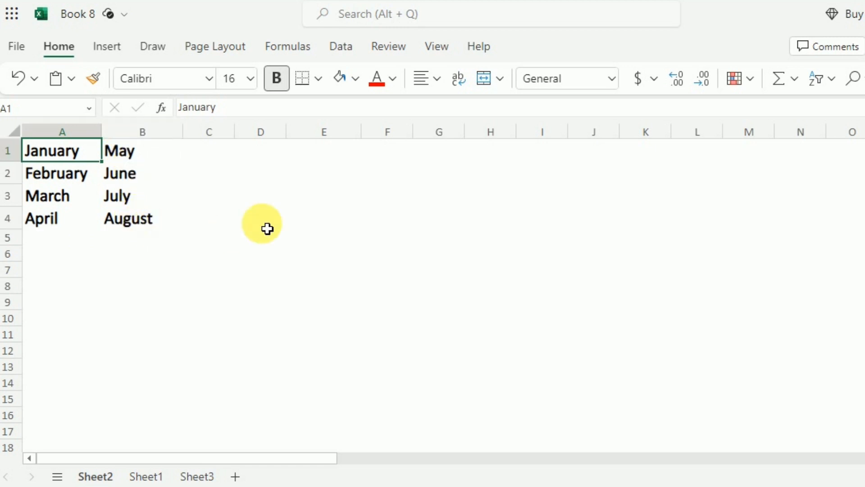
# Combine the two month columns vertically by entering =VSTACK(A1:A4,B1:B4) in cell E1
pyautogui.click(332, 152)
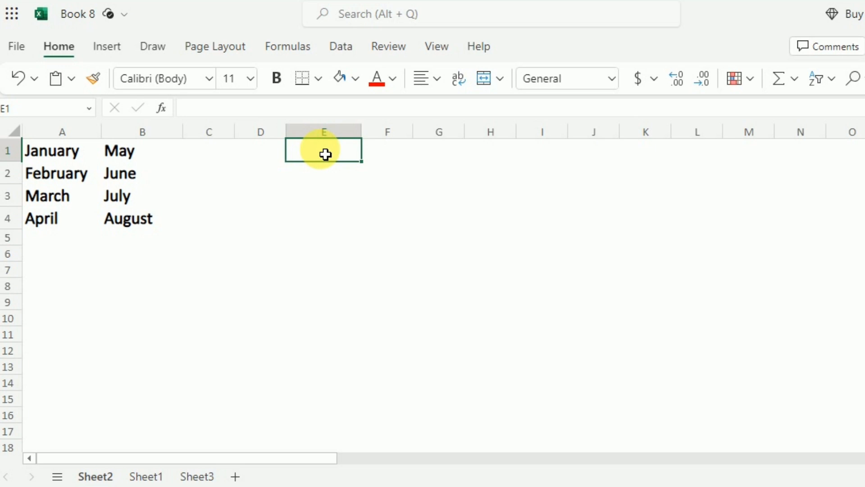
pyautogui.write('=vst')
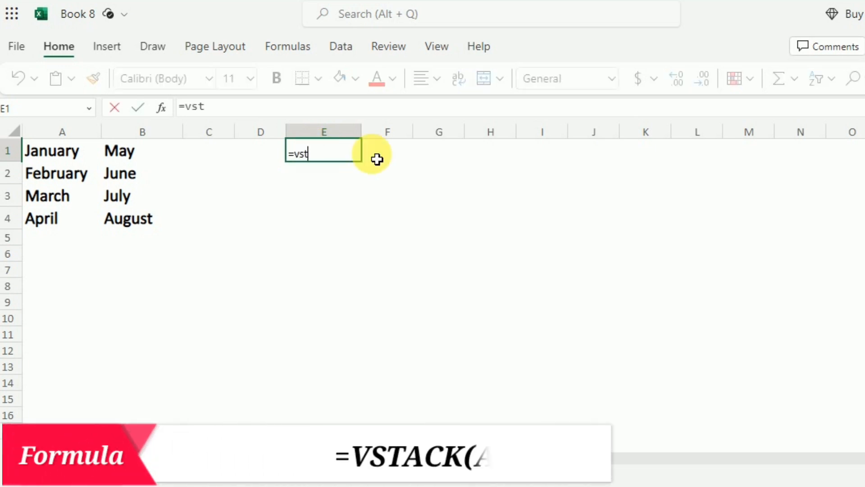
pyautogui.write('ack(')
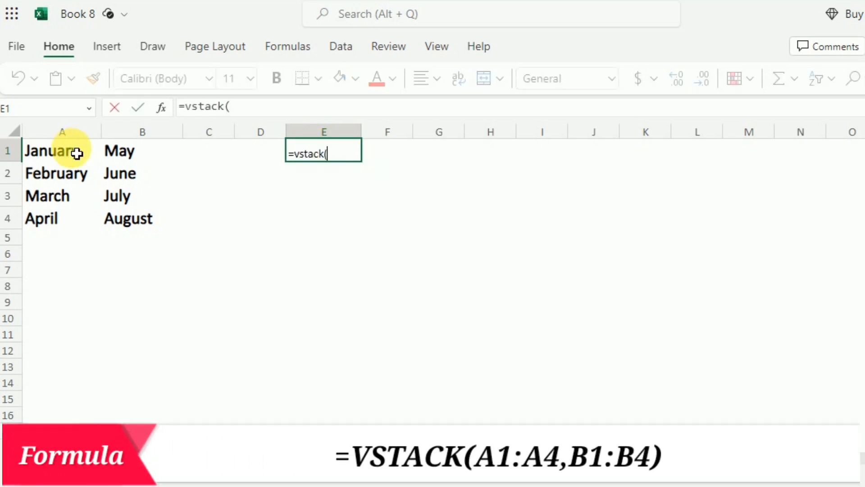
pyautogui.moveTo(77, 153); pyautogui.dragTo(74, 229)
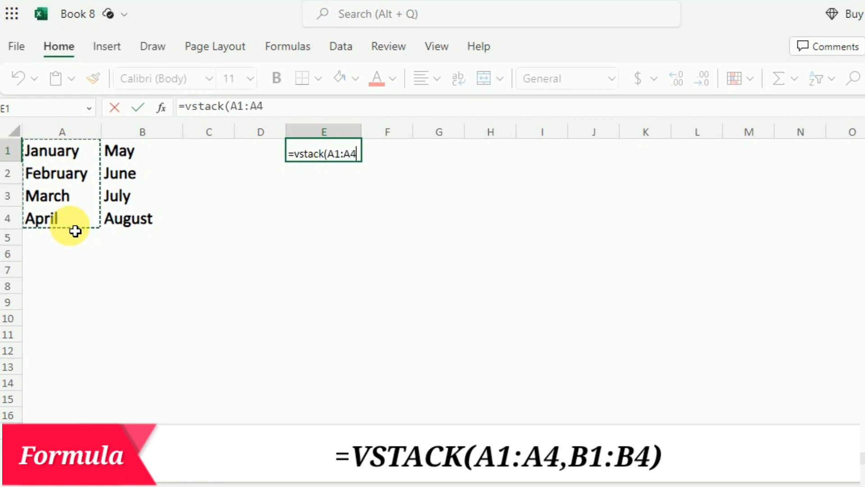
pyautogui.write(',')
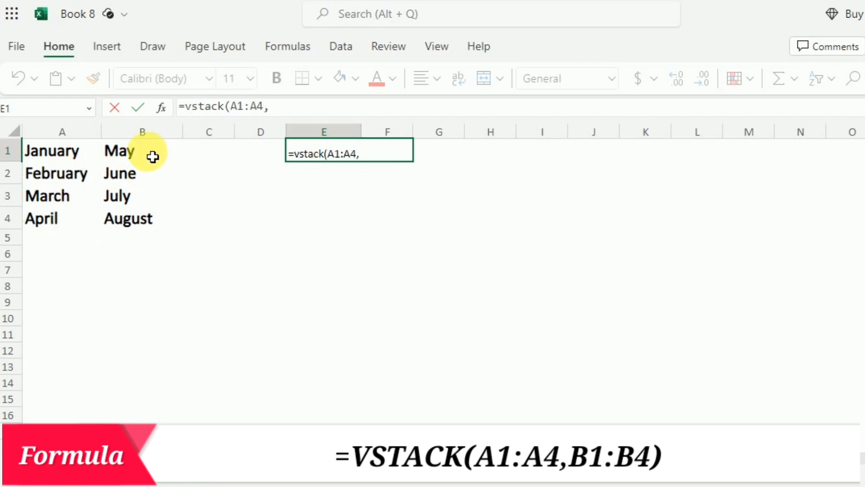
pyautogui.moveTo(150, 157); pyautogui.dragTo(149, 225)
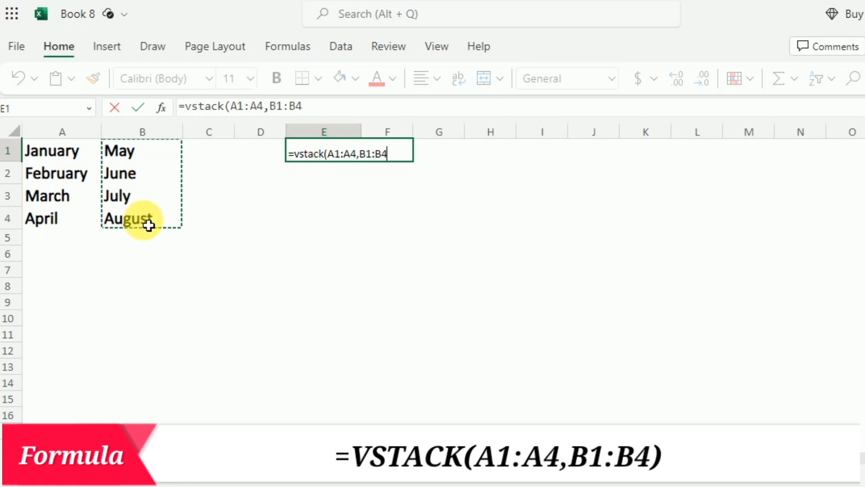
pyautogui.write(')')
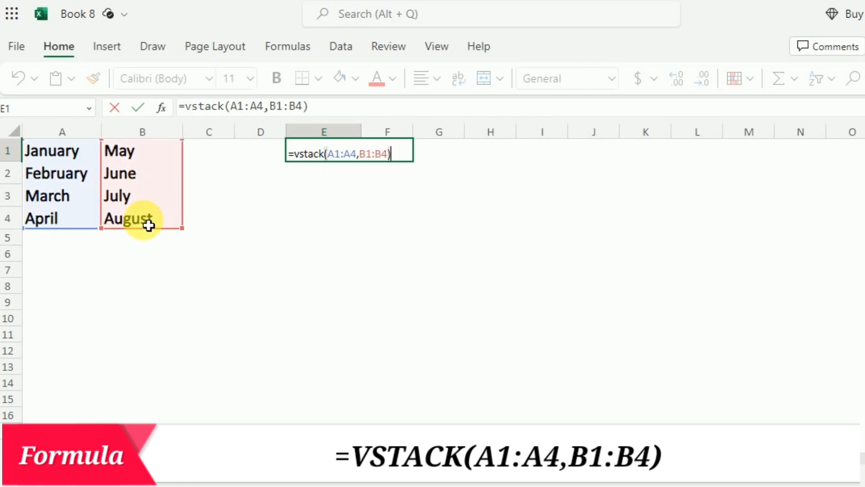
pyautogui.press('Return')
pyautogui.press('Up')
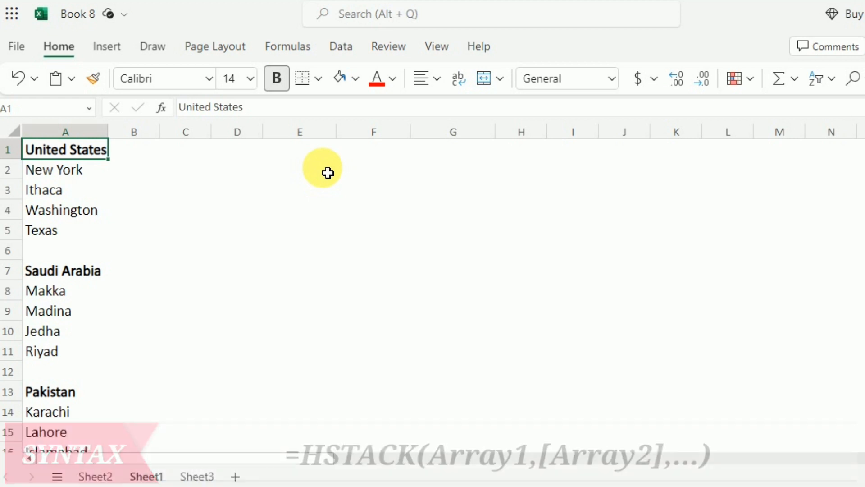
# Place the three country lists side by side by entering =HSTACK(A1:A5,A7:A11,A13:A17) in cell E1
pyautogui.click(323, 157)
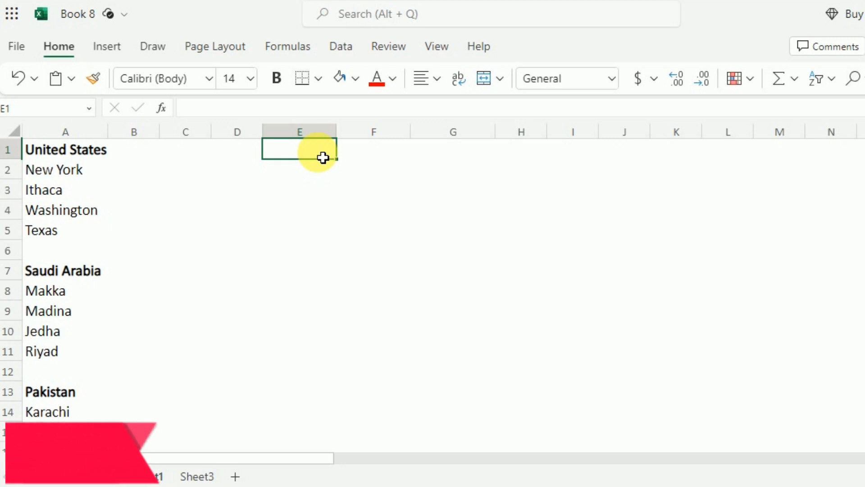
pyautogui.write('=h')
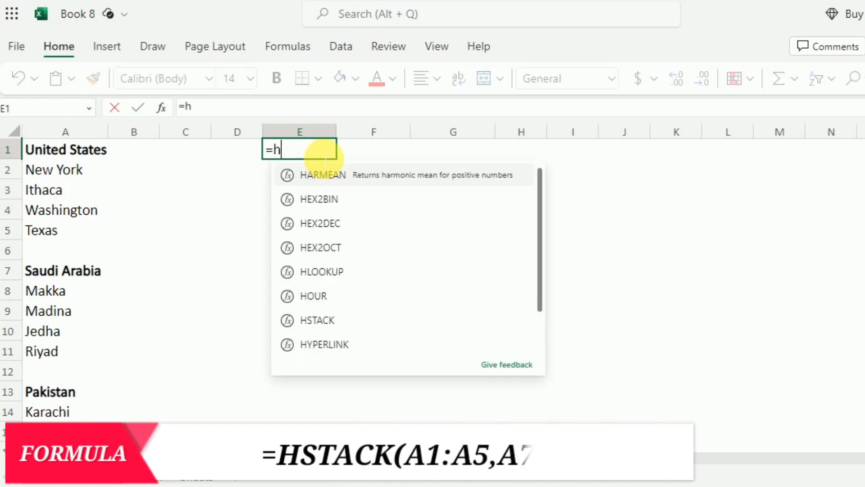
pyautogui.write('stac')
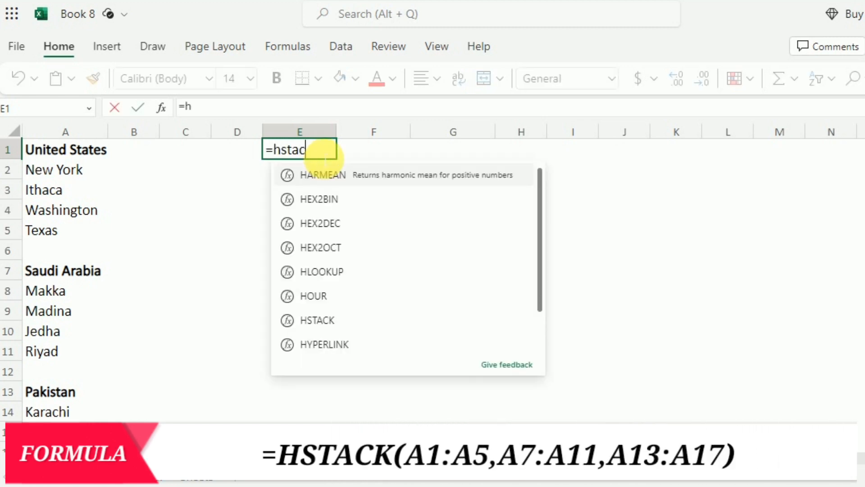
pyautogui.write('k(')
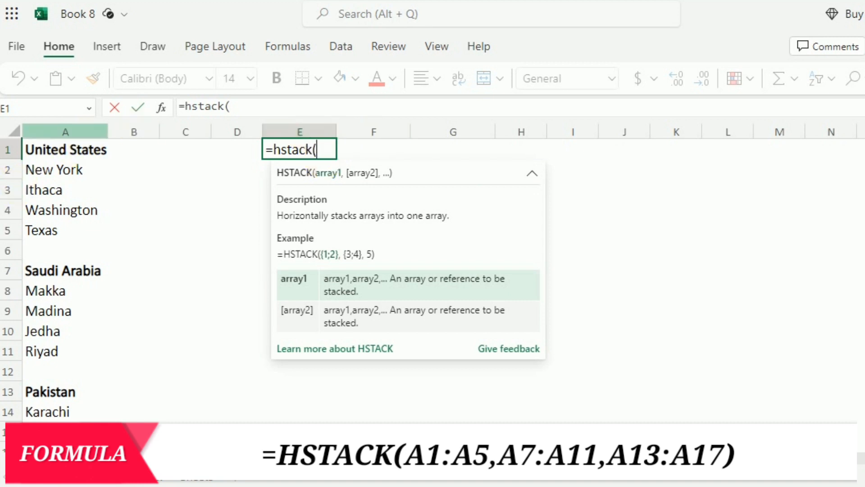
pyautogui.moveTo(79, 155); pyautogui.dragTo(72, 241)
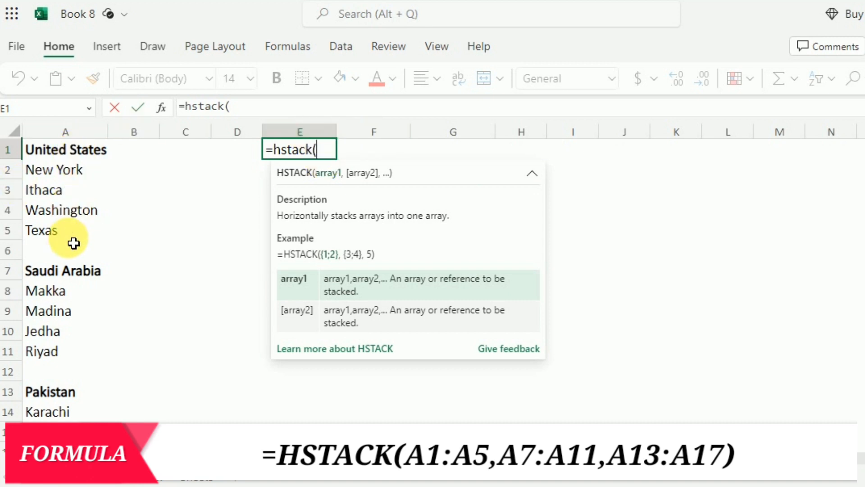
pyautogui.write(',')
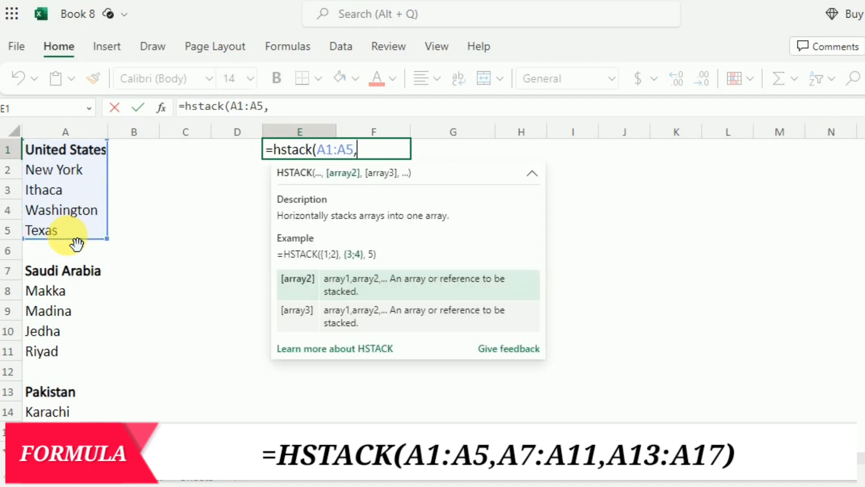
pyautogui.moveTo(75, 272); pyautogui.dragTo(65, 364)
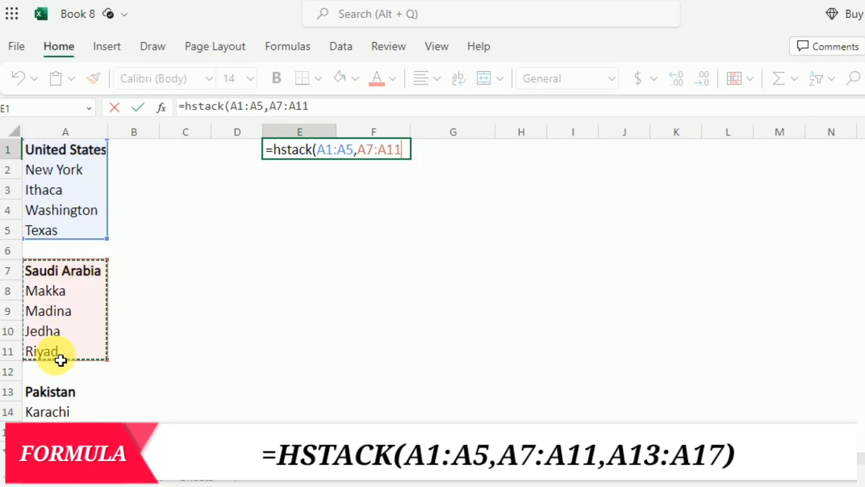
pyautogui.write(',')
pyautogui.moveTo(49, 394)
pyautogui.mouseDown()
pyautogui.moveTo(48, 455)
pyautogui.moveTo(49, 389)
pyautogui.mouseUp()
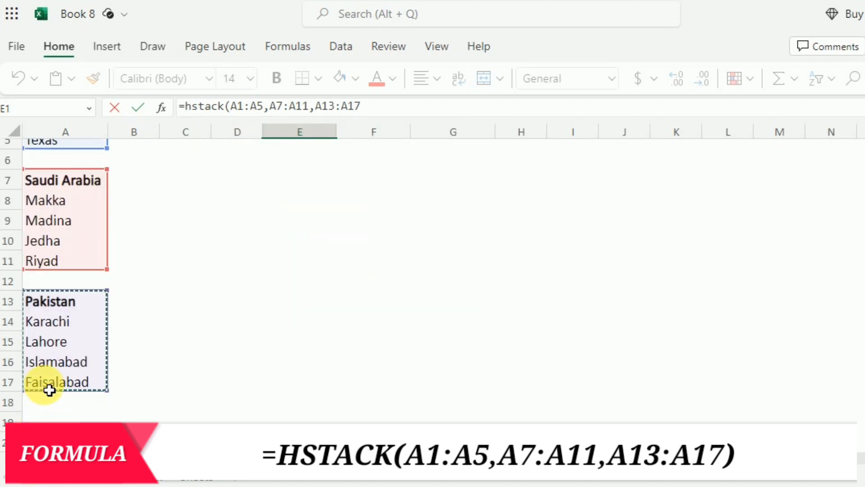
pyautogui.hotkey('ctrl', 'Return')
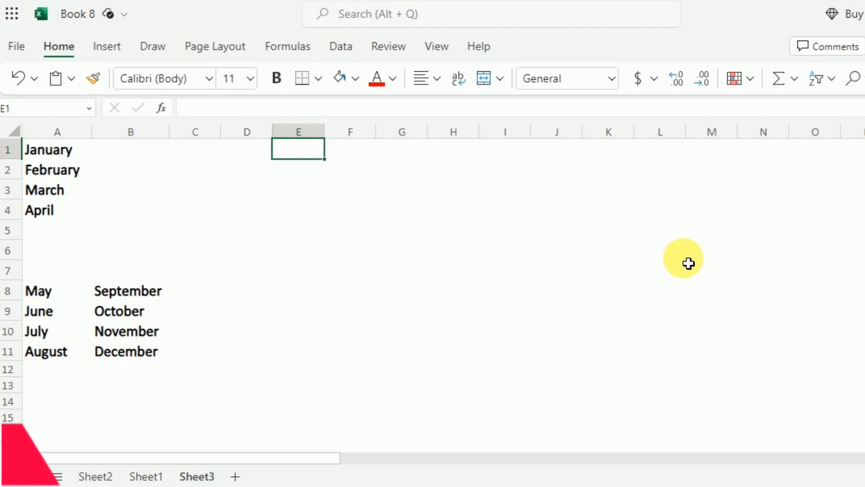
# Stack the single-column and two-column month ranges vertically by entering =VSTACK(A1:A4,A8:B11) in cell E1
pyautogui.write('=v')
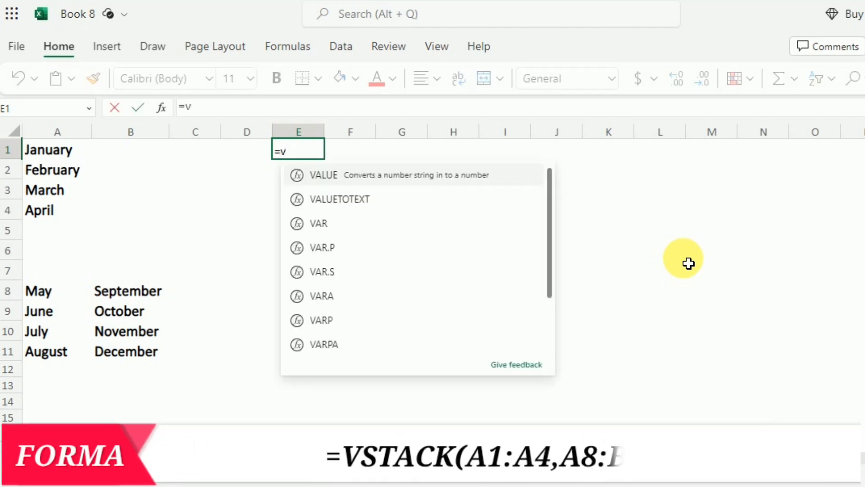
pyautogui.write('stack(')
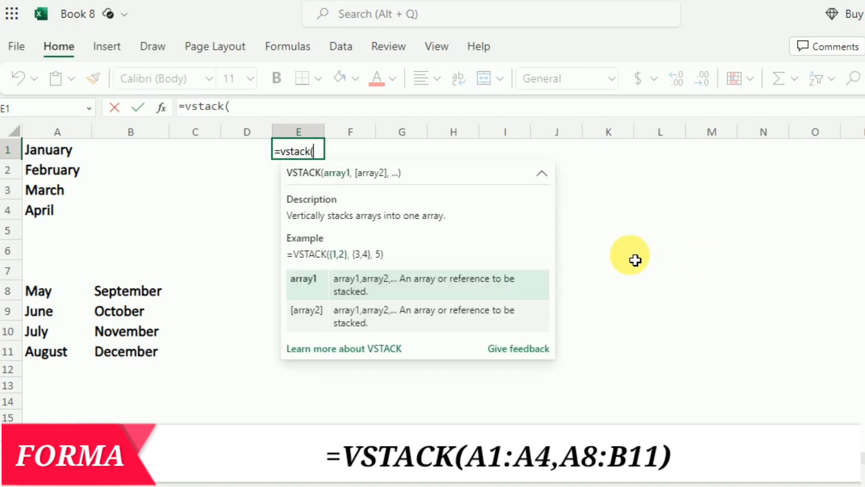
pyautogui.moveTo(68, 154); pyautogui.dragTo(68, 217)
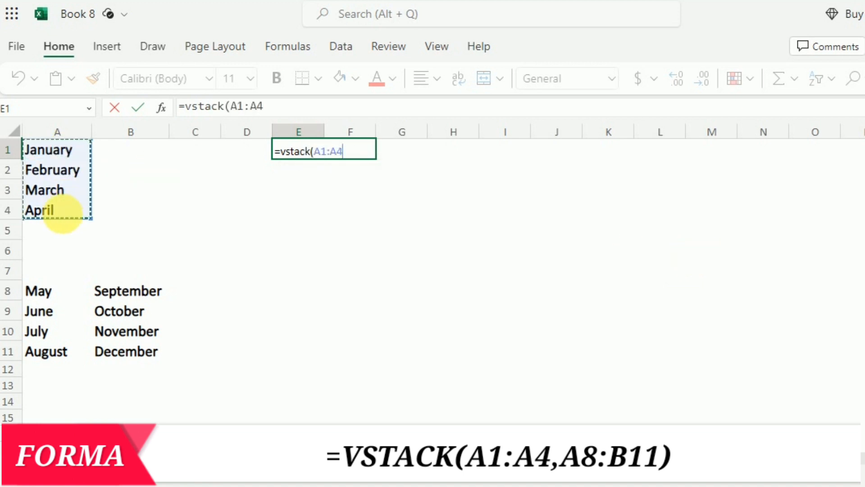
pyautogui.write(',')
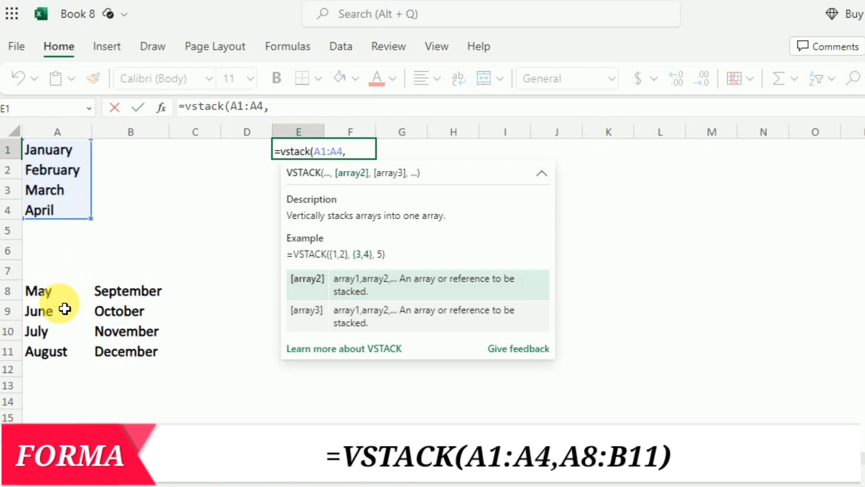
pyautogui.moveTo(48, 290); pyautogui.dragTo(119, 352)
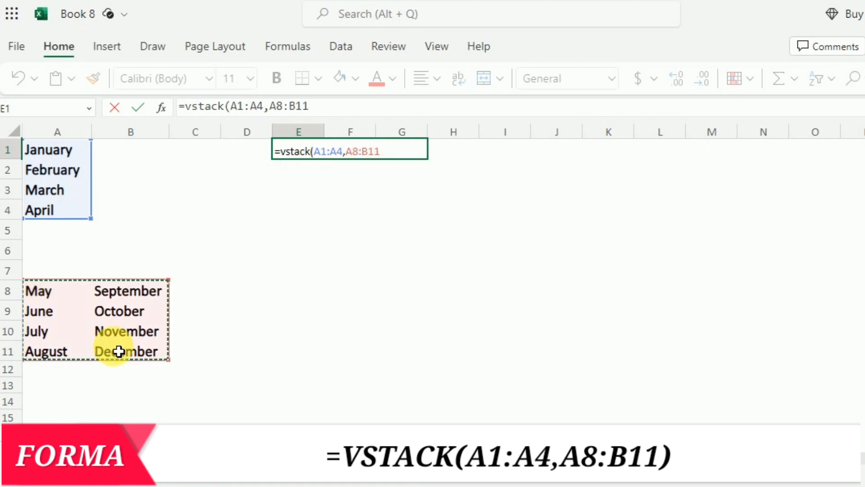
pyautogui.write(')')
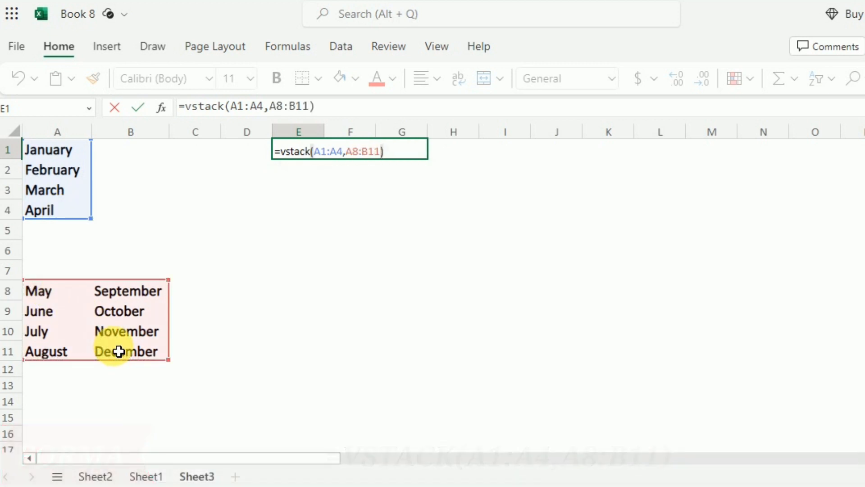
pyautogui.press('Return')
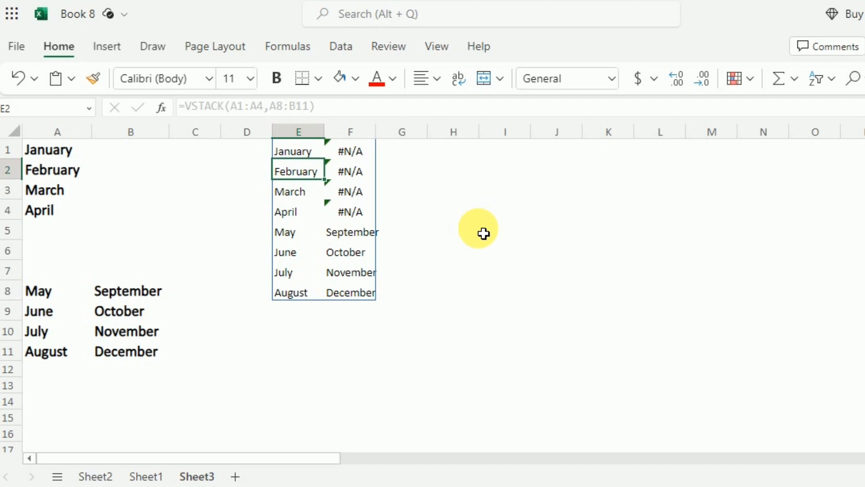
# Wrap the E1 formula in IFERROR with an empty-text fallback: =IFERROR(VSTACK(A1:A4,A8:B11),"")
pyautogui.click(293, 152)
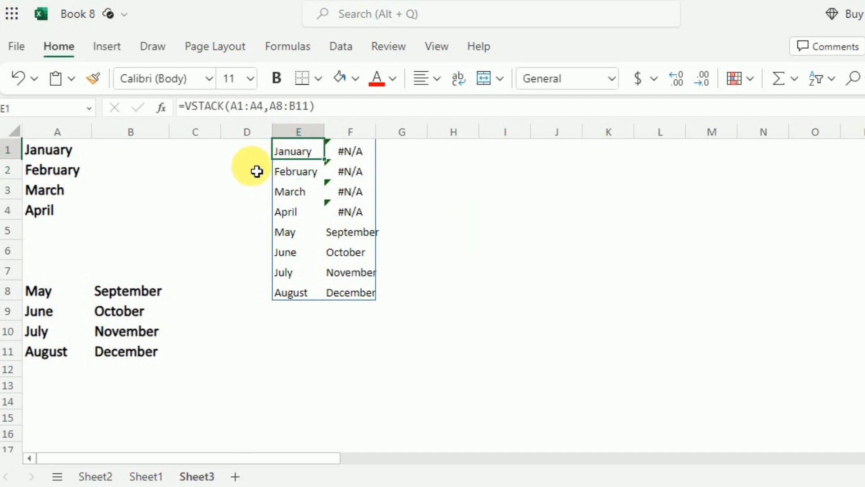
pyautogui.click(193, 113)
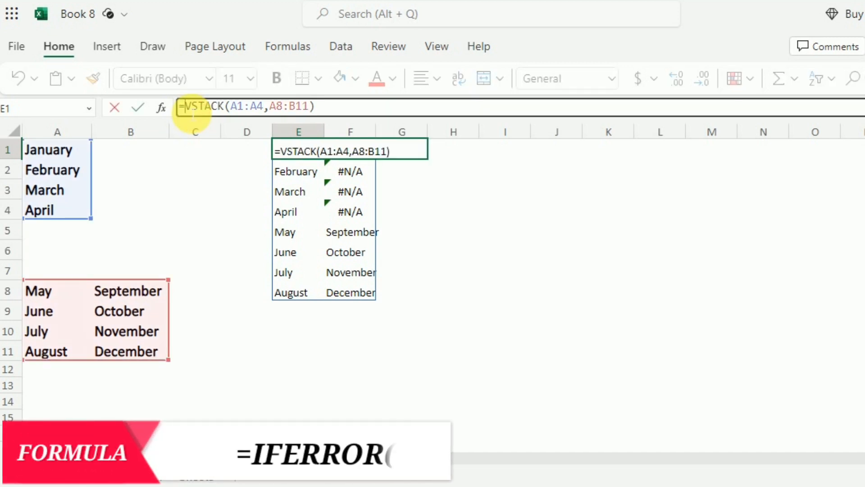
pyautogui.write('IF')
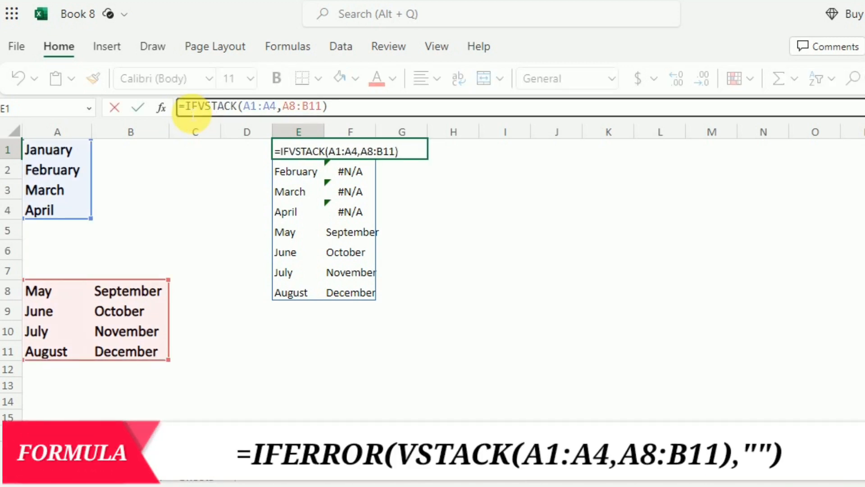
pyautogui.write('Error')
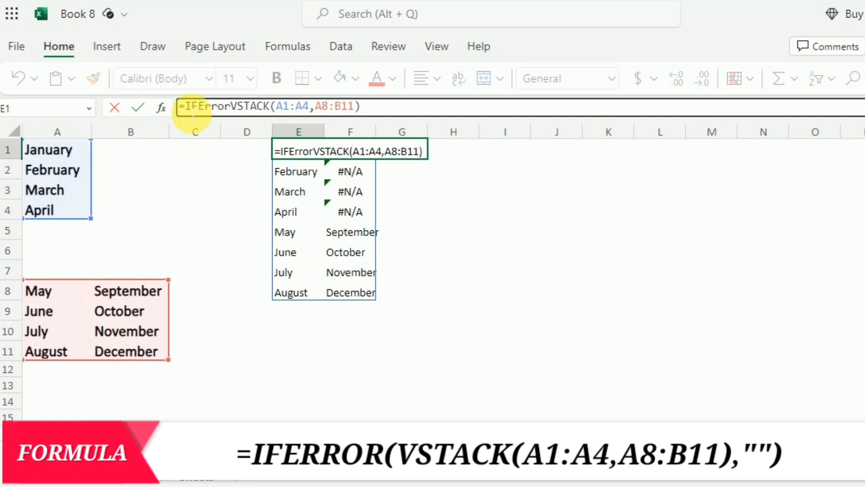
pyautogui.write('(')
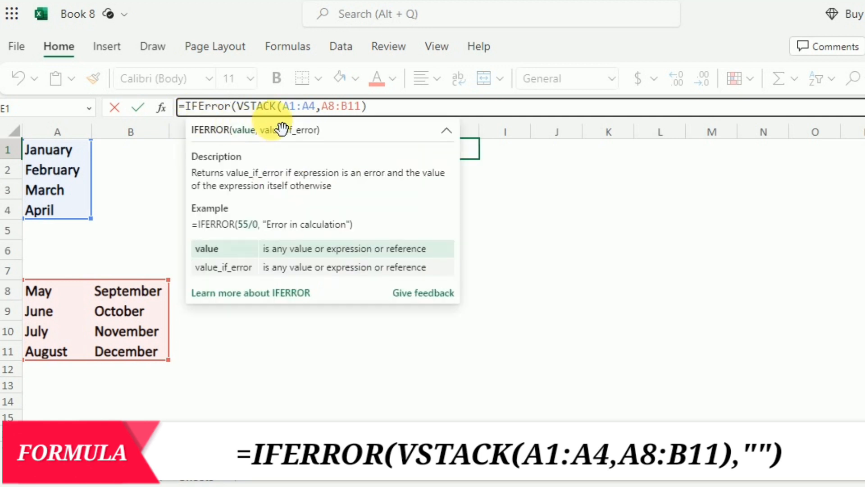
pyautogui.click(378, 111)
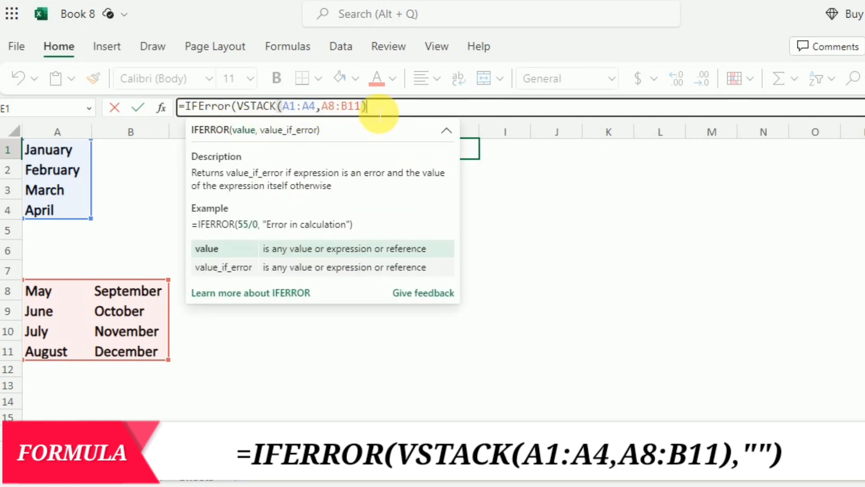
pyautogui.write(',"')
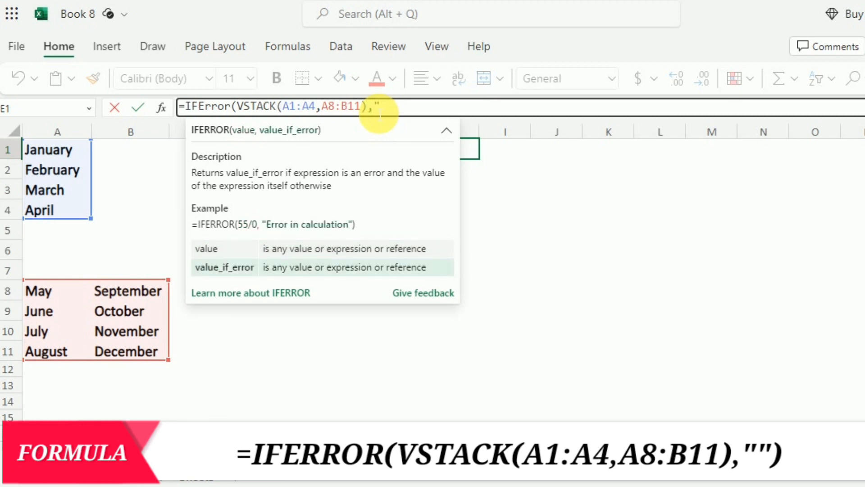
pyautogui.write('")')
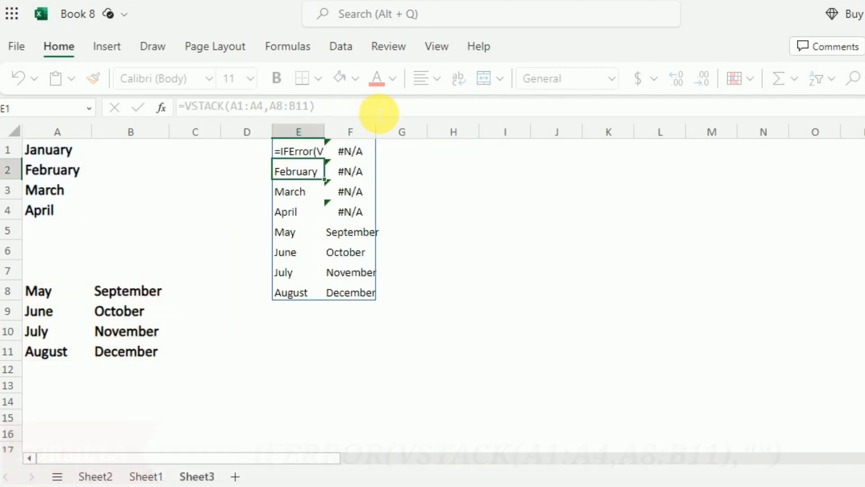
pyautogui.press('Return')
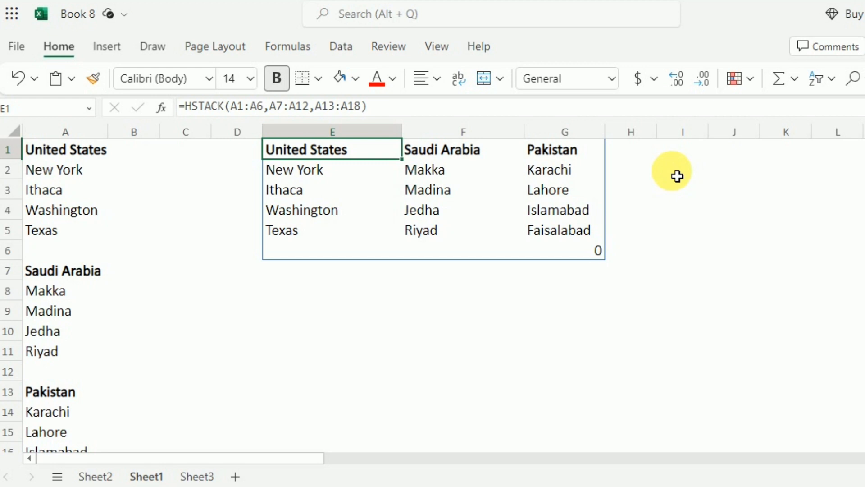
# Append &"" to the HSTACK formula in cell E1 of Sheet1 so empty source cells return blank text
pyautogui.click(381, 110)
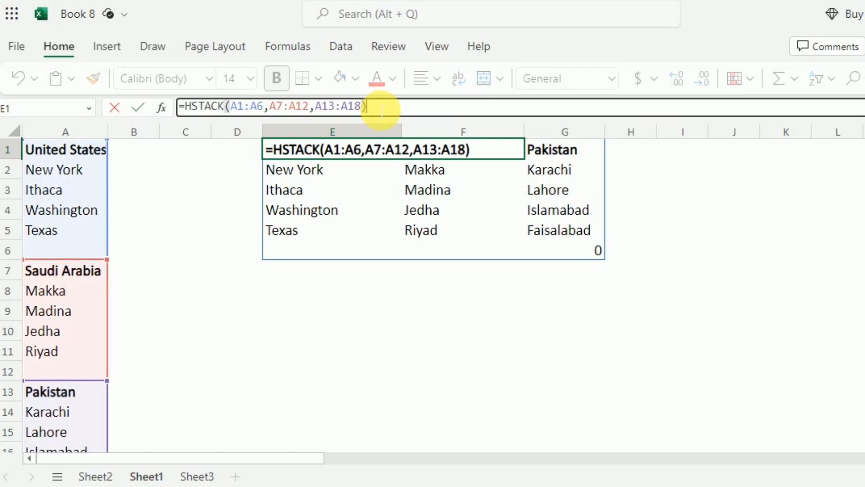
pyautogui.write('&""')
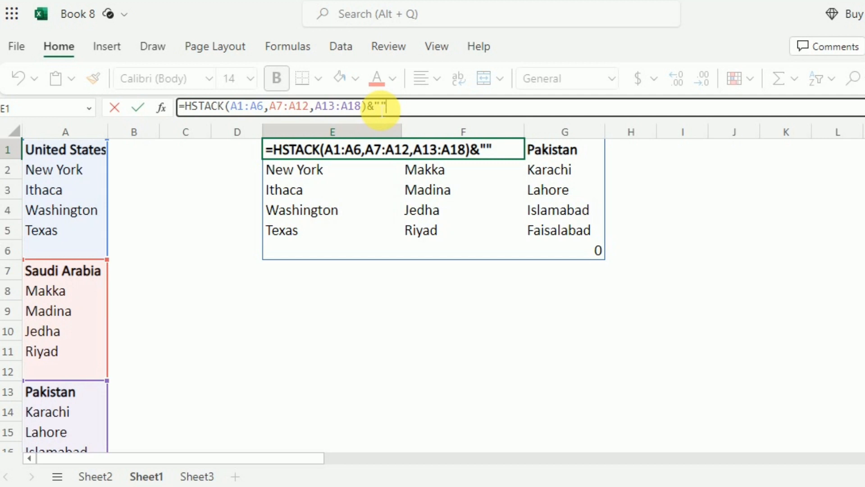
pyautogui.press('Return')
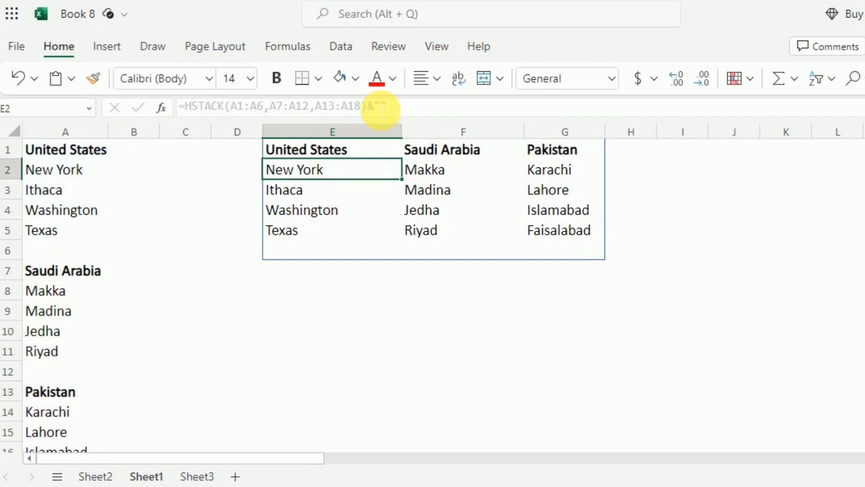